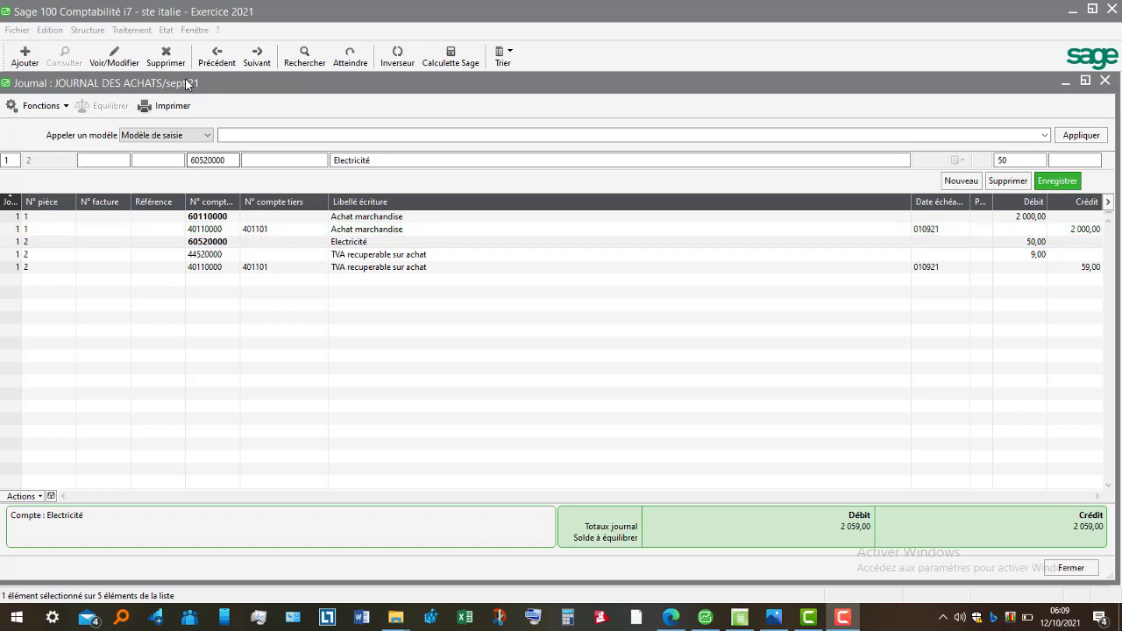
Step: Start adding a new accounting voucher through voucher-based entry
{"action": "left_click", "coordinate": [136, 31]}
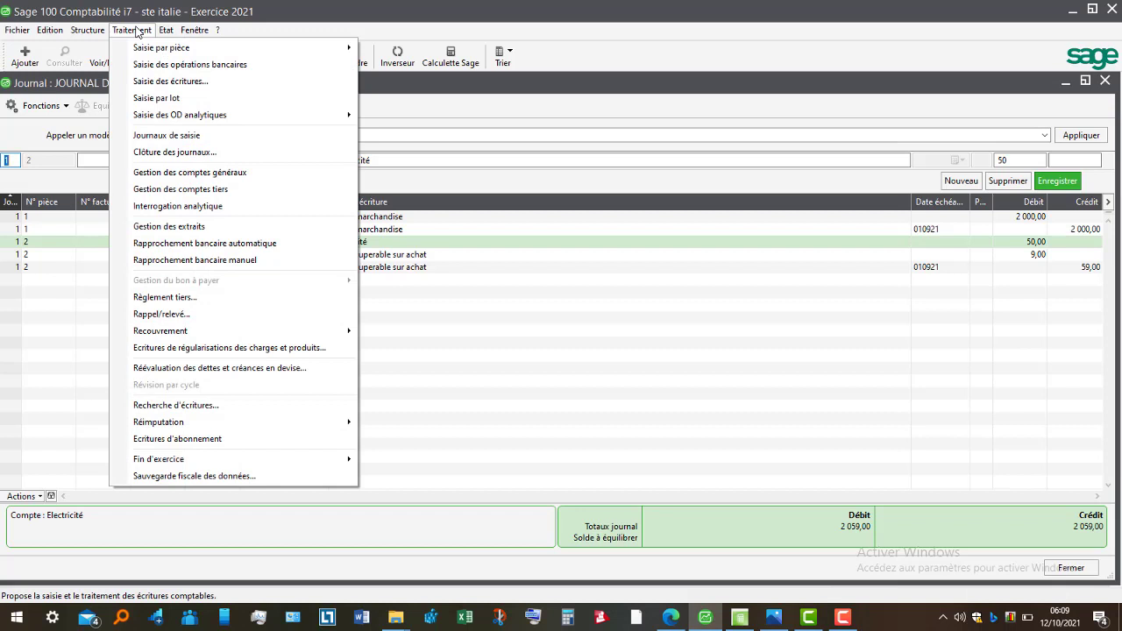
{"action": "mouse_move", "coordinate": [153, 51]}
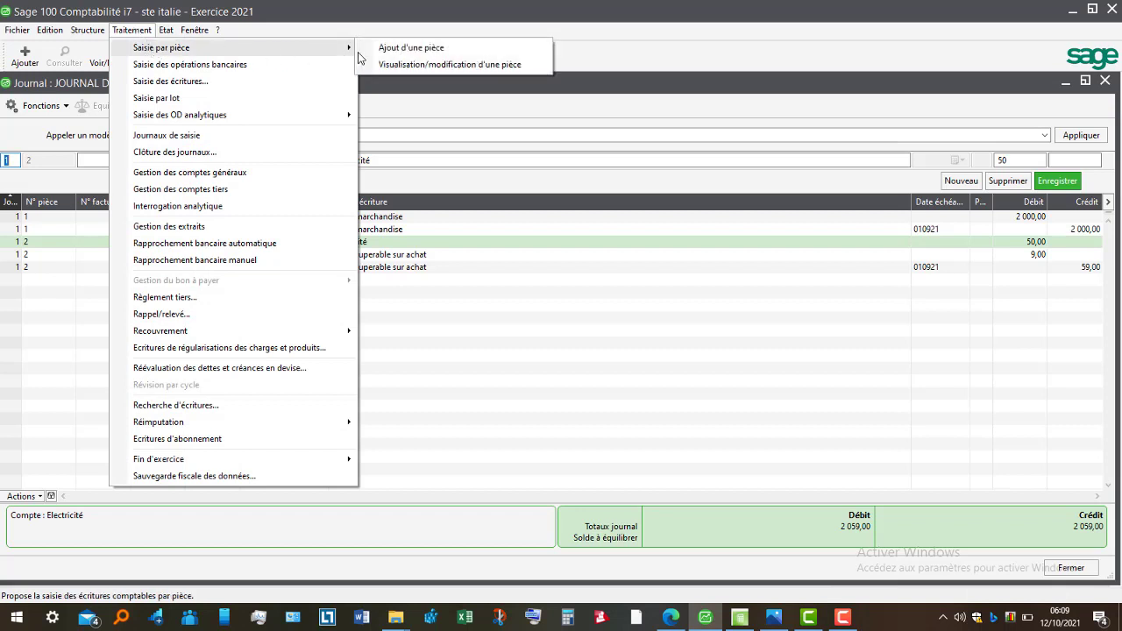
{"action": "left_click", "coordinate": [408, 48]}
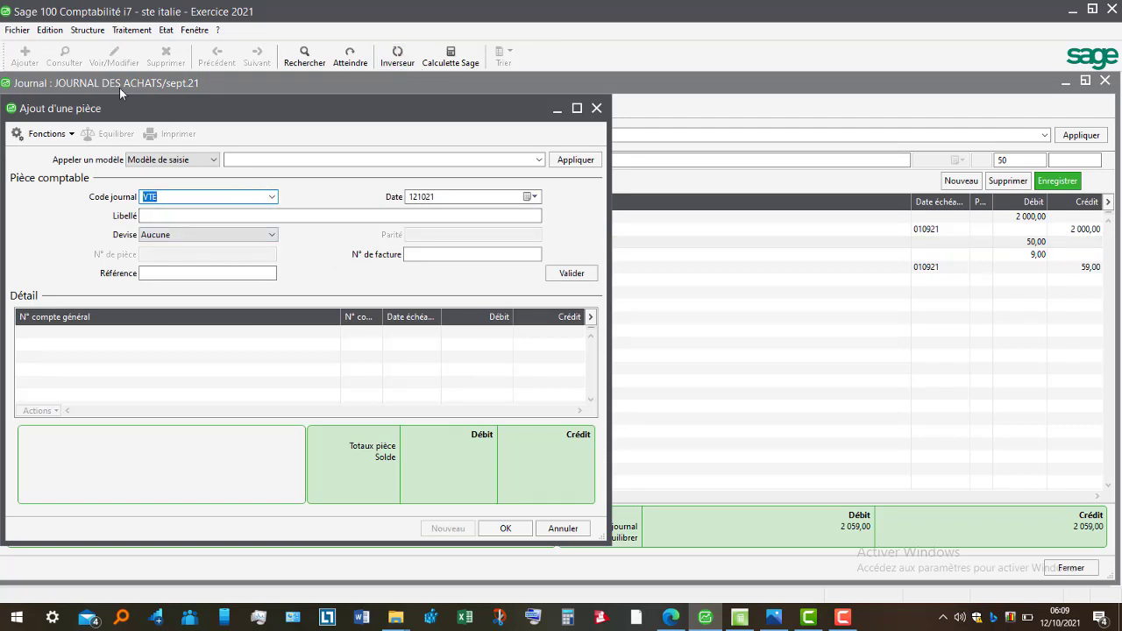
Step: Check the bookkeeping currency and equivalent currency in the company's identification settings
{"action": "left_click", "coordinate": [18, 31]}
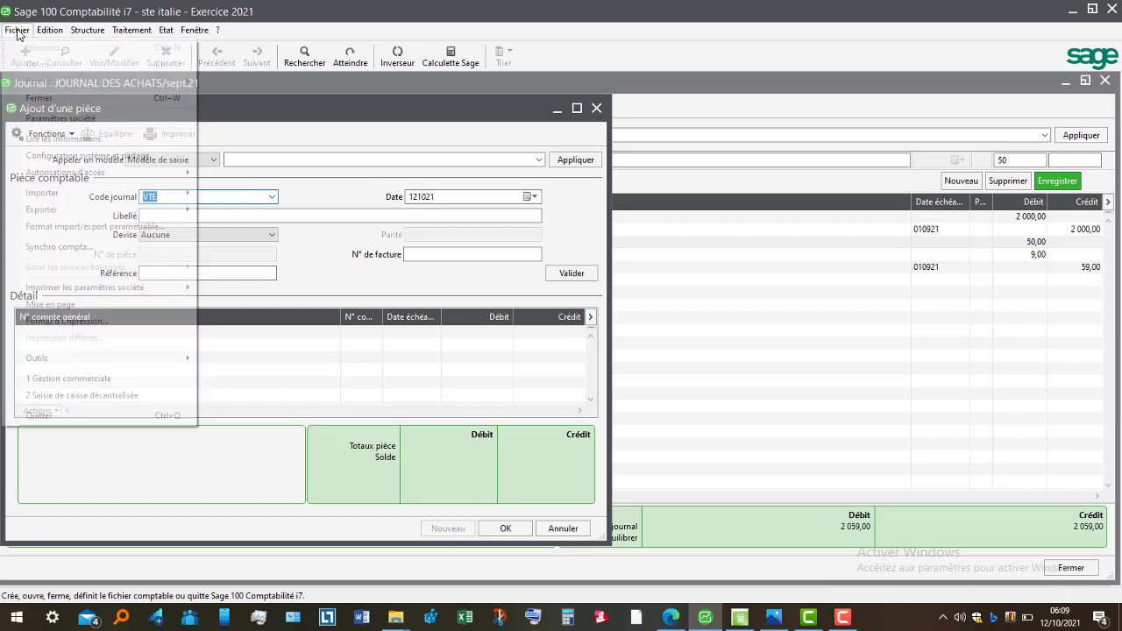
{"action": "left_click", "coordinate": [55, 118]}
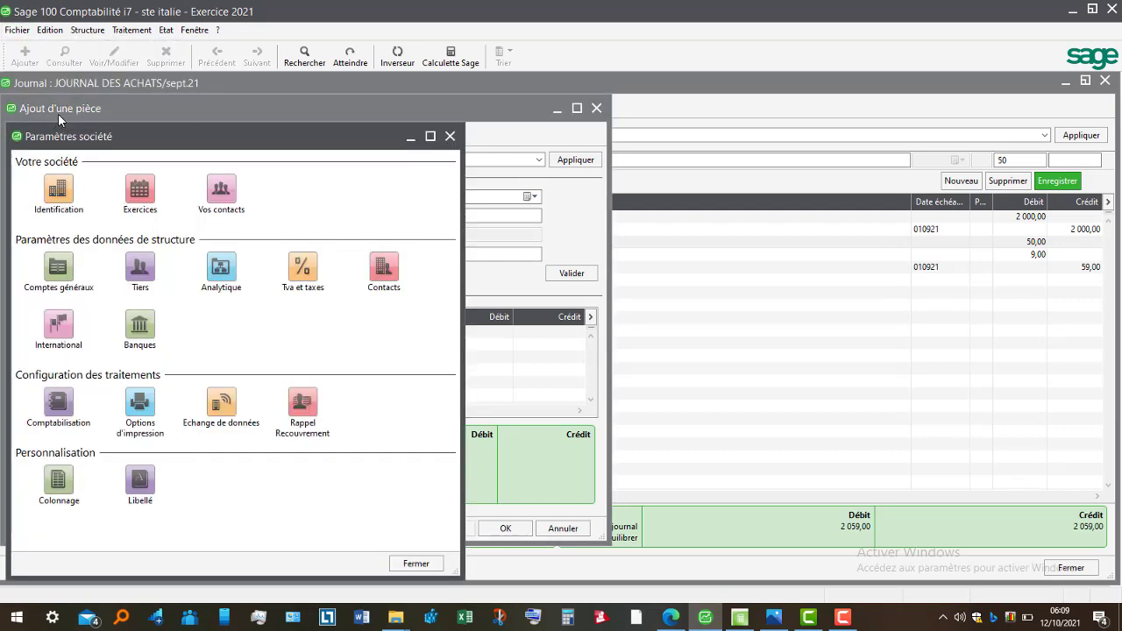
{"action": "left_click", "coordinate": [70, 195]}
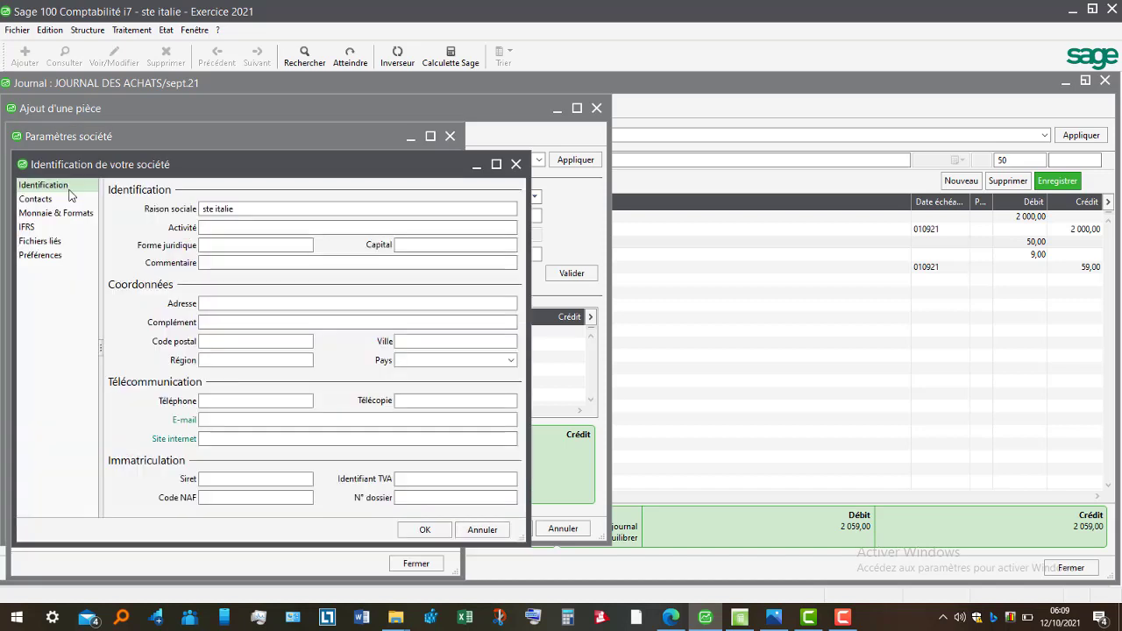
{"action": "left_click", "coordinate": [64, 219]}
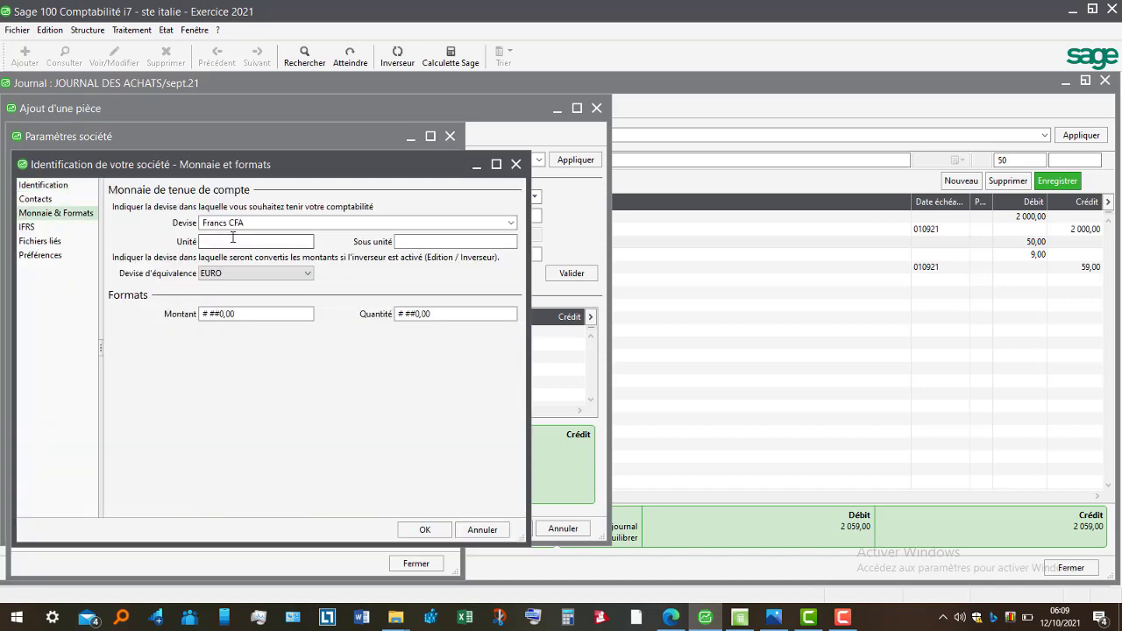
{"action": "left_click", "coordinate": [433, 529]}
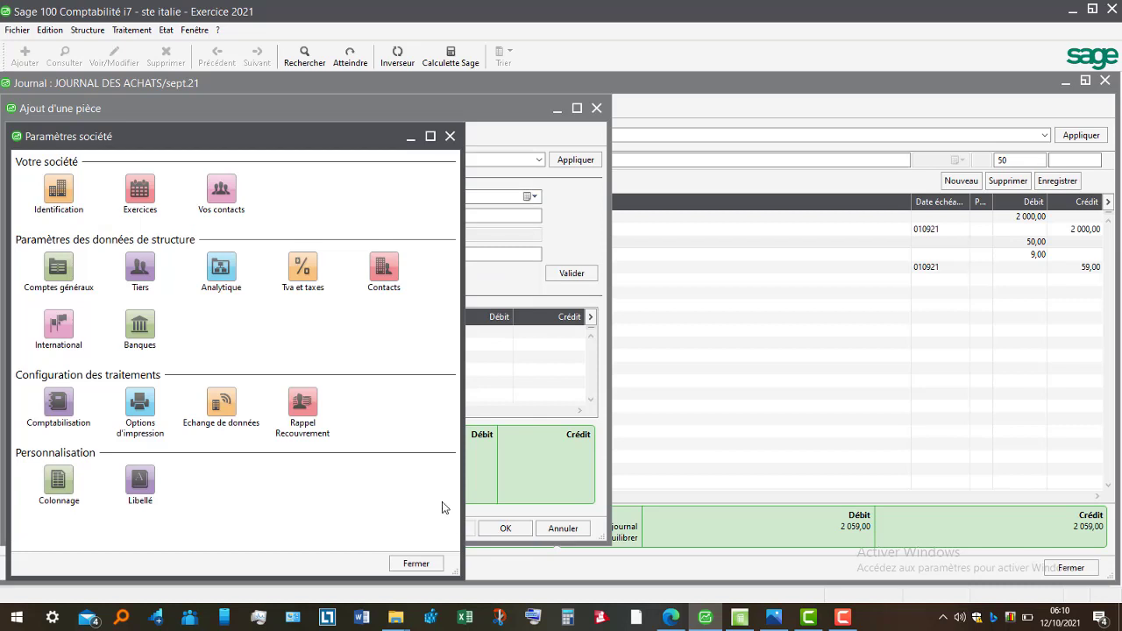
{"action": "left_click", "coordinate": [428, 563]}
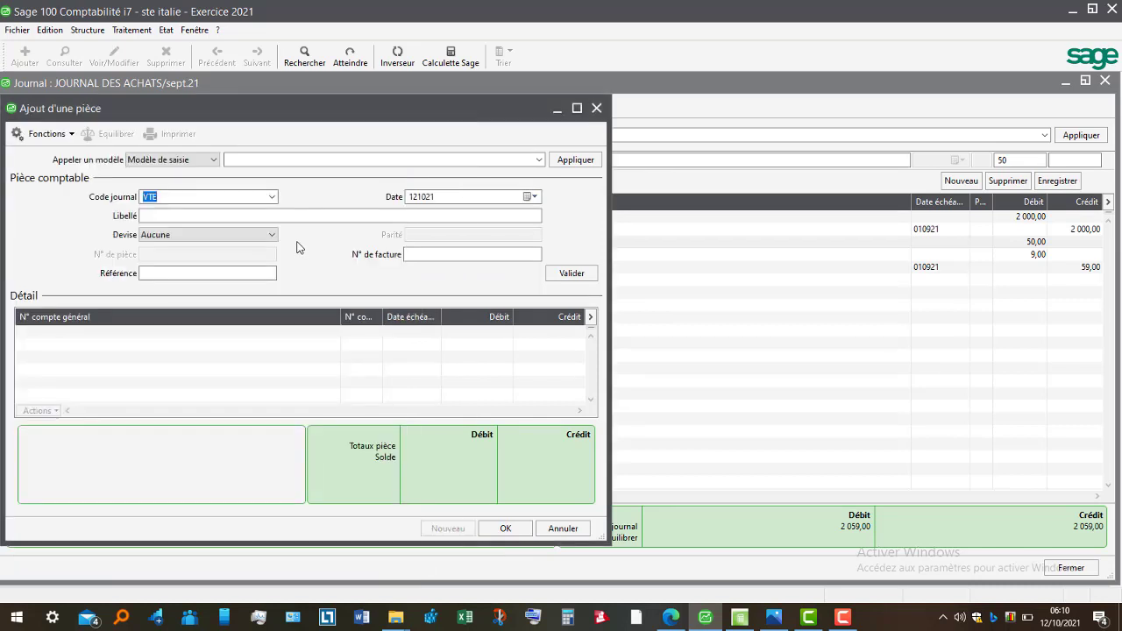
Step: Assign the new voucher to the ACH journal and date it 31 July 2021
{"action": "type", "text": "ACH"}
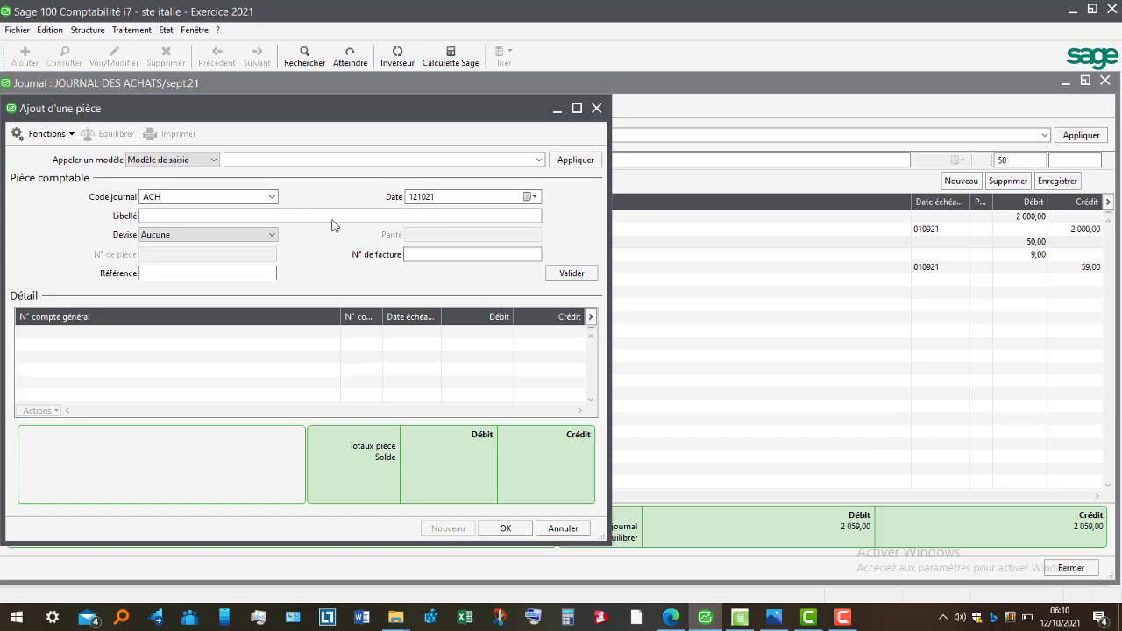
{"action": "left_click", "coordinate": [271, 198]}
{"action": "left_click", "coordinate": [272, 200]}
{"action": "left_click", "coordinate": [534, 198]}
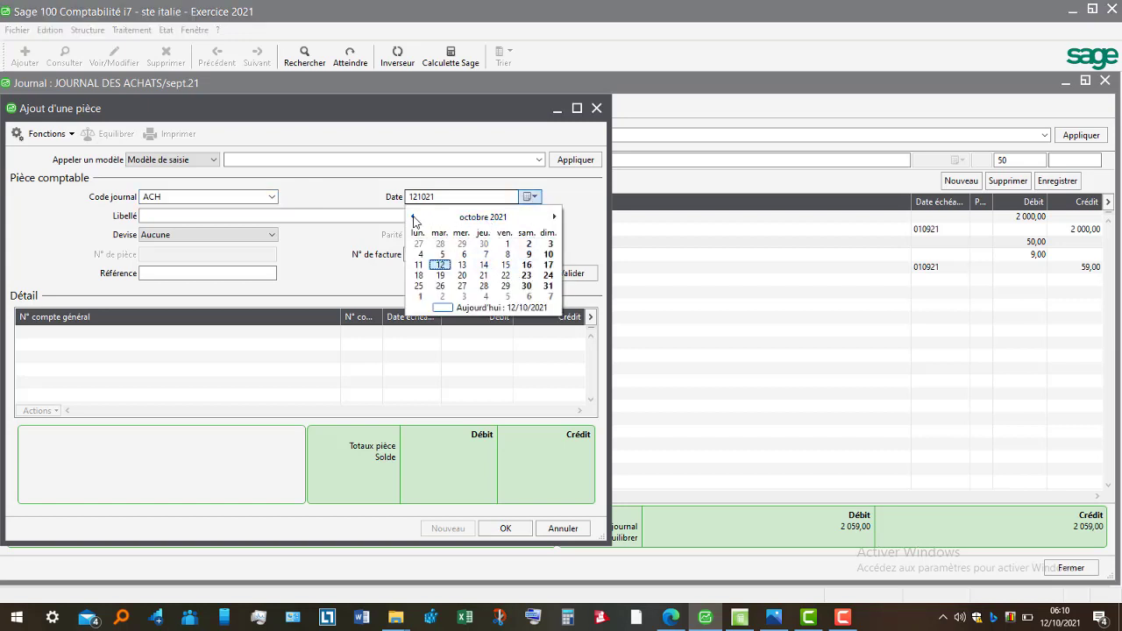
{"action": "left_click", "coordinate": [413, 218]}
{"action": "left_click", "coordinate": [414, 218]}
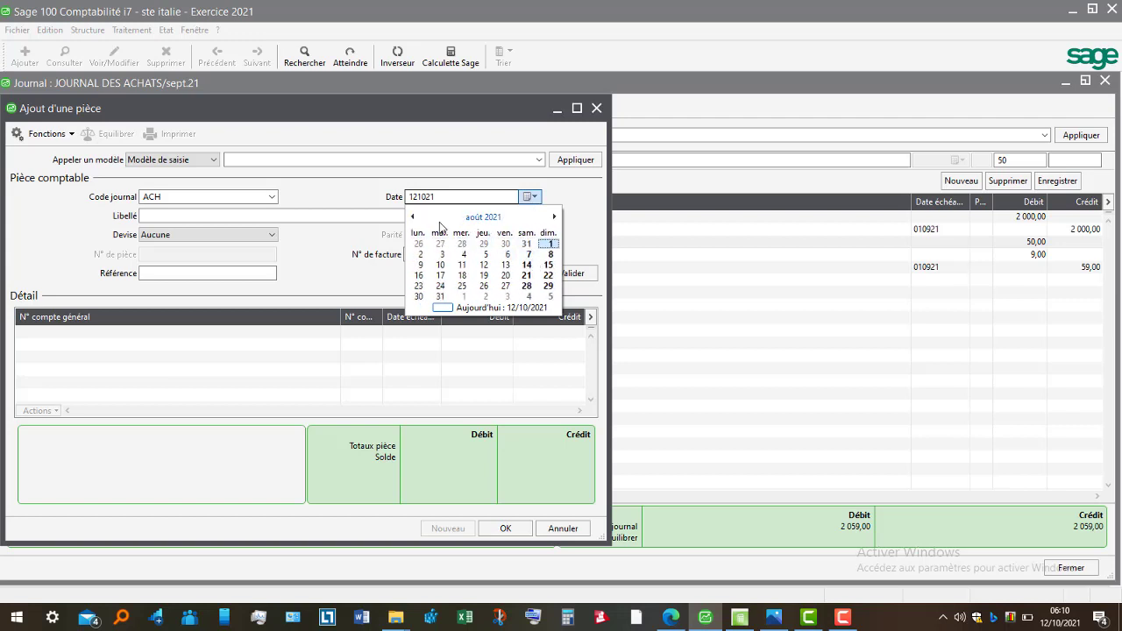
{"action": "left_click", "coordinate": [413, 217]}
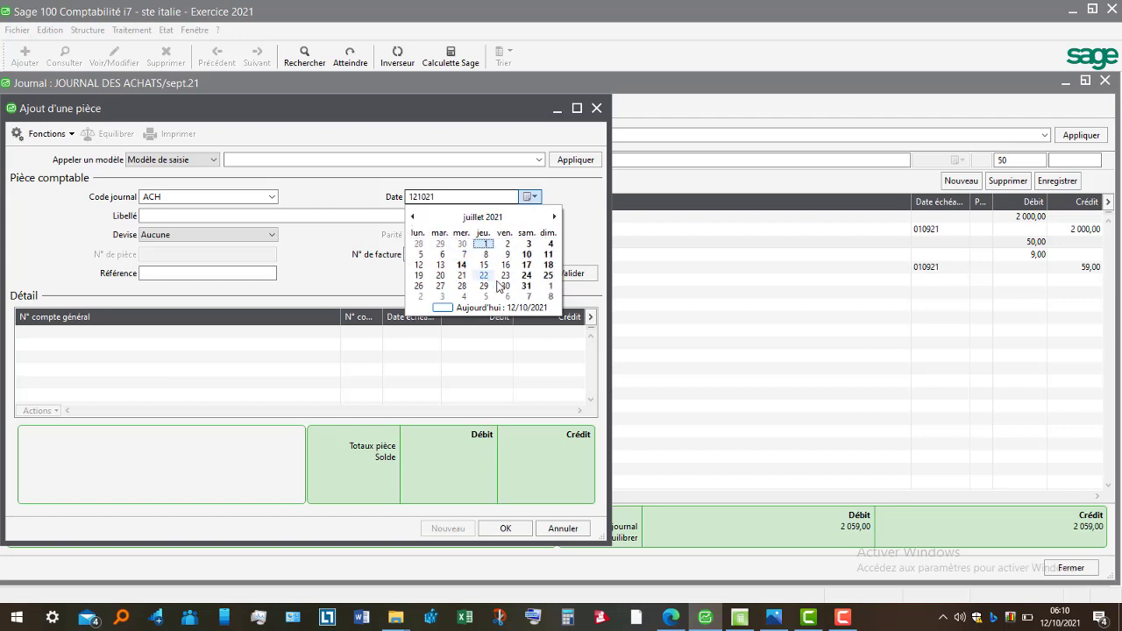
{"action": "left_click", "coordinate": [527, 285]}
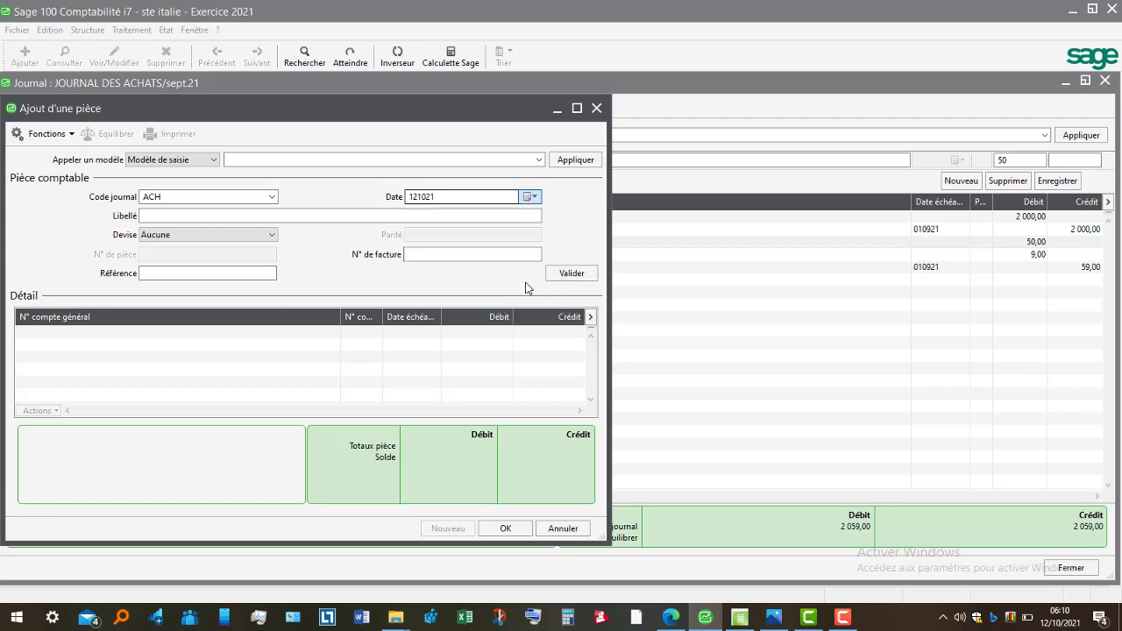
Step: Label the voucher "FACTURE FEER3456 ACHAT MARCHANDISES" and set its currency to EURO with a parity of 656
{"action": "left_click", "coordinate": [256, 215]}
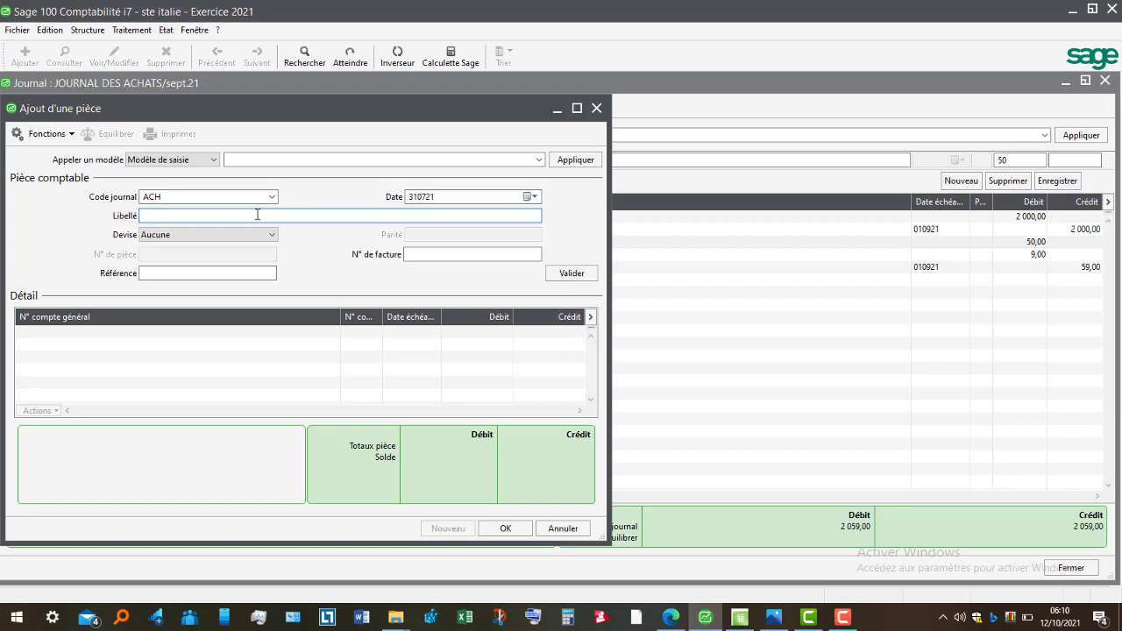
{"action": "type", "text": "FACTURE FEER3456 ACHAT MARCHANDISES"}
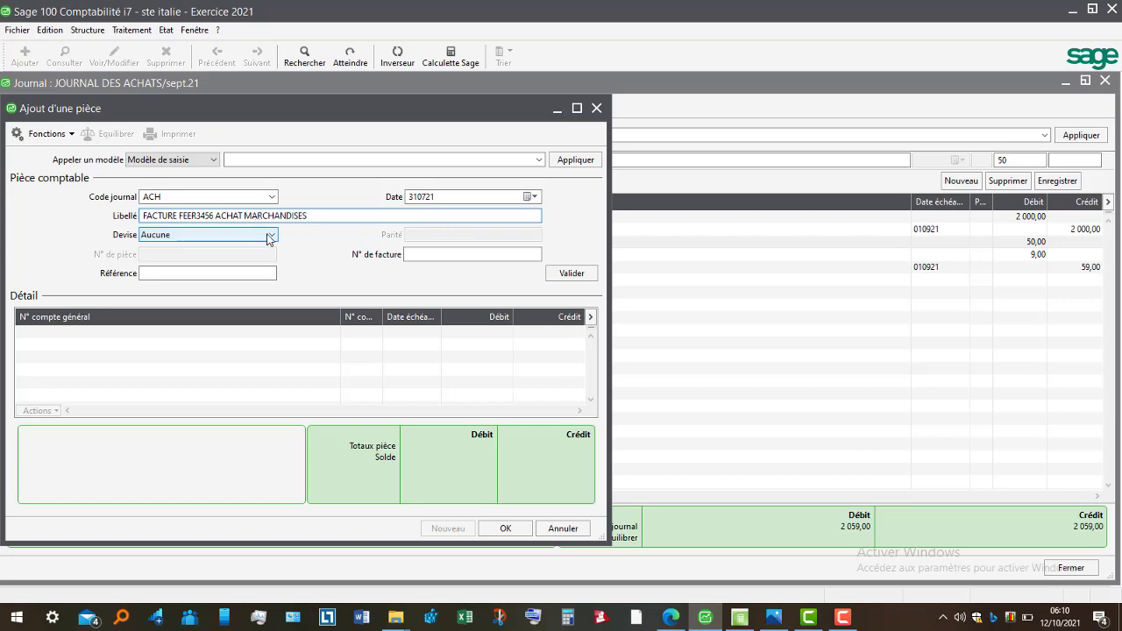
{"action": "left_click", "coordinate": [269, 237]}
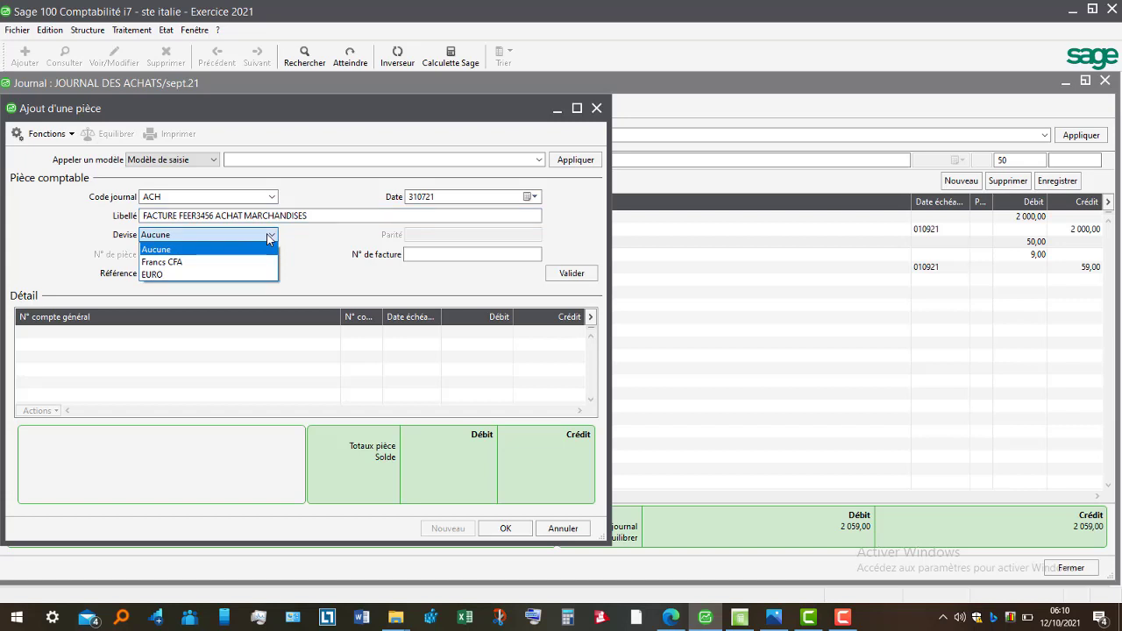
{"action": "left_click", "coordinate": [222, 275]}
{"action": "left_click", "coordinate": [432, 236]}
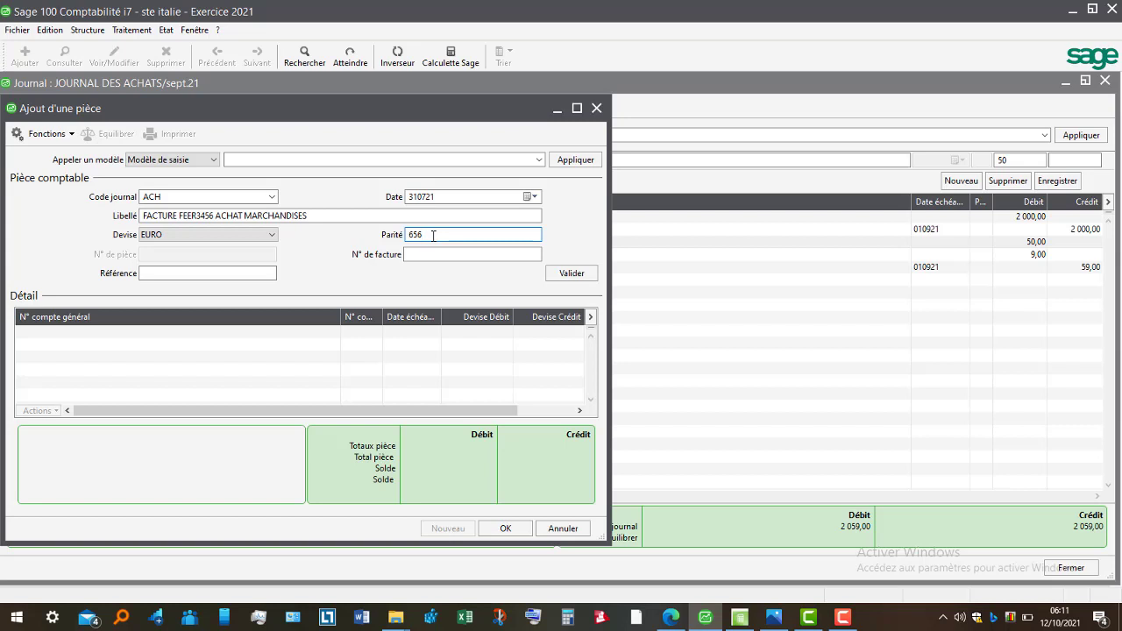
{"action": "key", "text": "BackSpace"}
{"action": "type", "text": "7"}
{"action": "key", "text": "BackSpace"}
{"action": "type", "text": "6"}
Step: Enter the reference RT456 and the invoice number N°56877898, and validate the voucher header
{"action": "left_click", "coordinate": [213, 273]}
{"action": "type", "text": "RT456"}
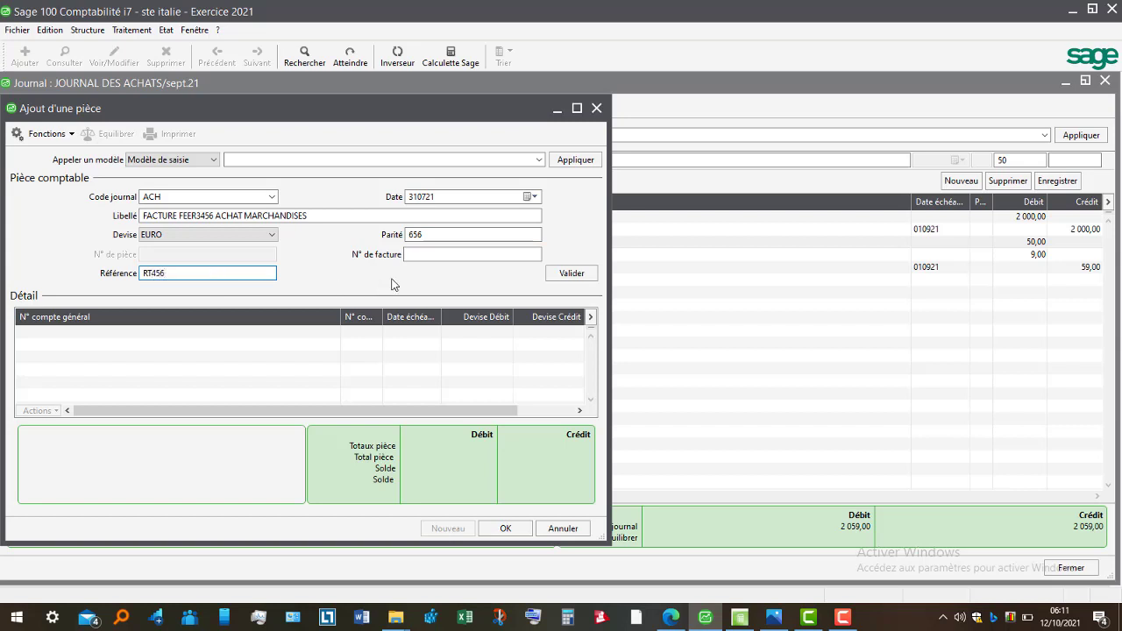
{"action": "left_click", "coordinate": [429, 255]}
{"action": "type", "text": "N°"}
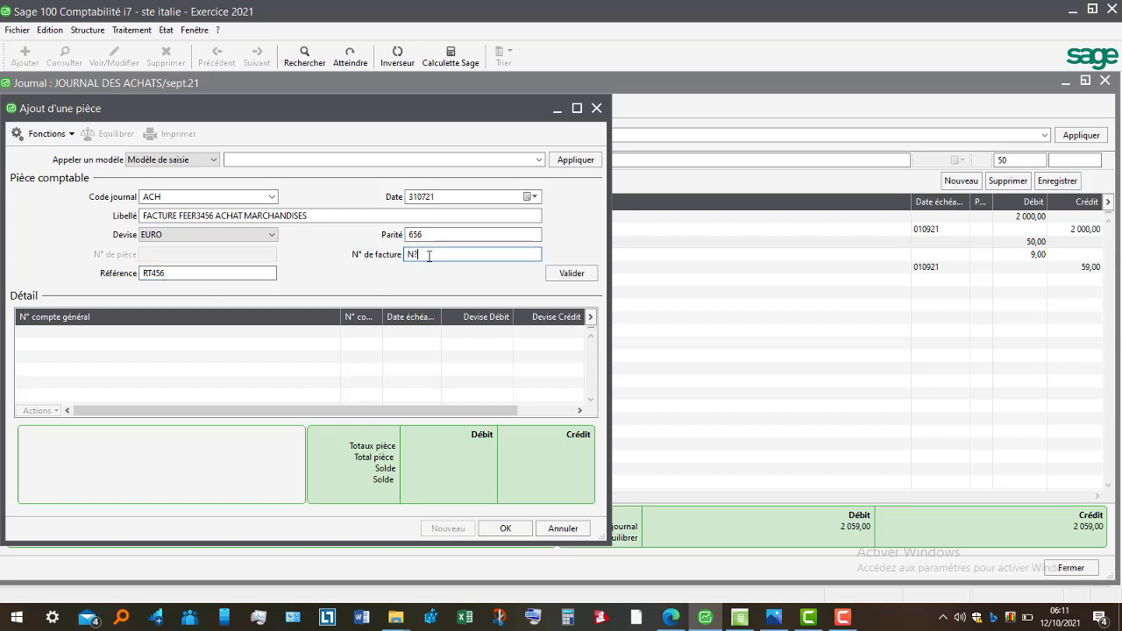
{"action": "key", "text": "BackSpace"}
{"action": "type", "text": "°56877898"}
{"action": "left_click", "coordinate": [571, 273]}
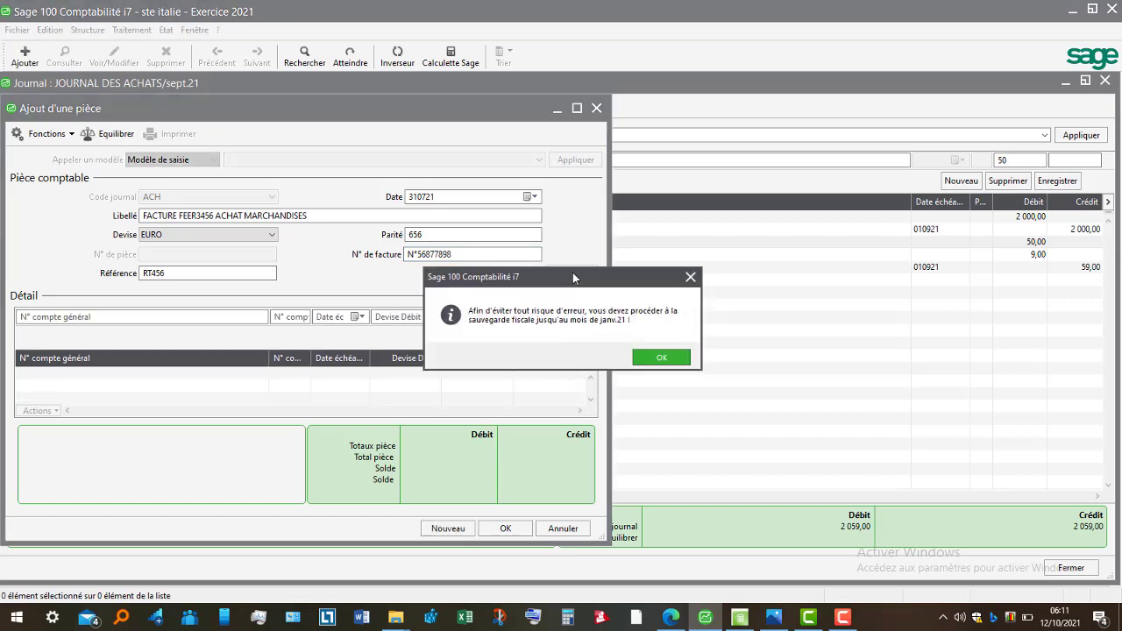
{"action": "left_click", "coordinate": [659, 357]}
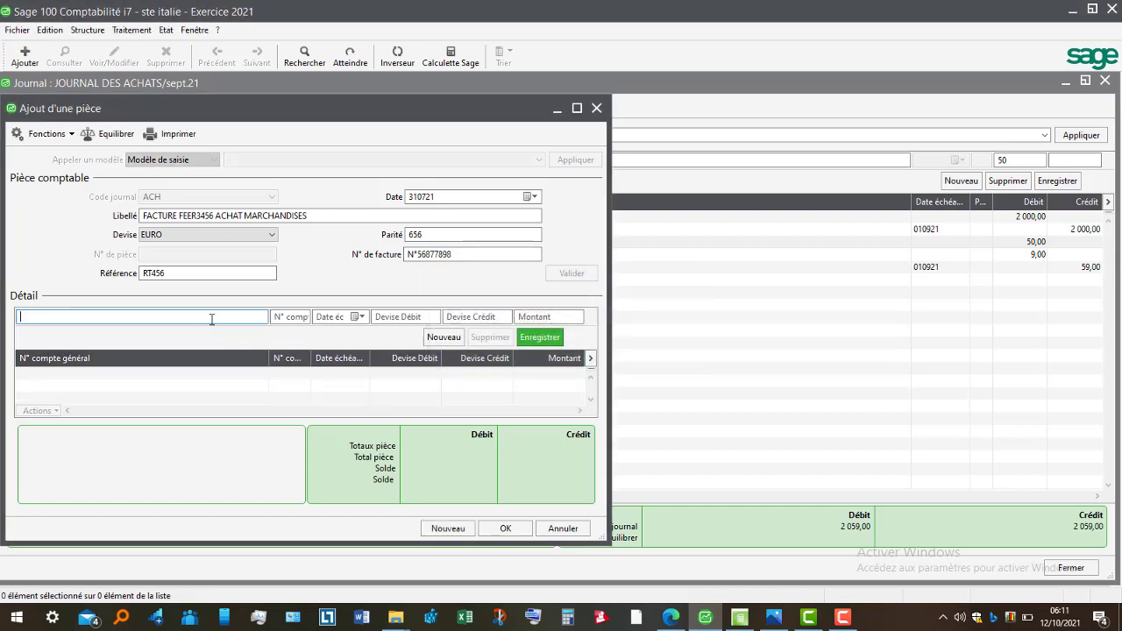
Step: Record a detail line on general account 60110000 with a currency debit of 950
{"action": "type", "text": "60110000"}
{"action": "key", "text": "Tab"}
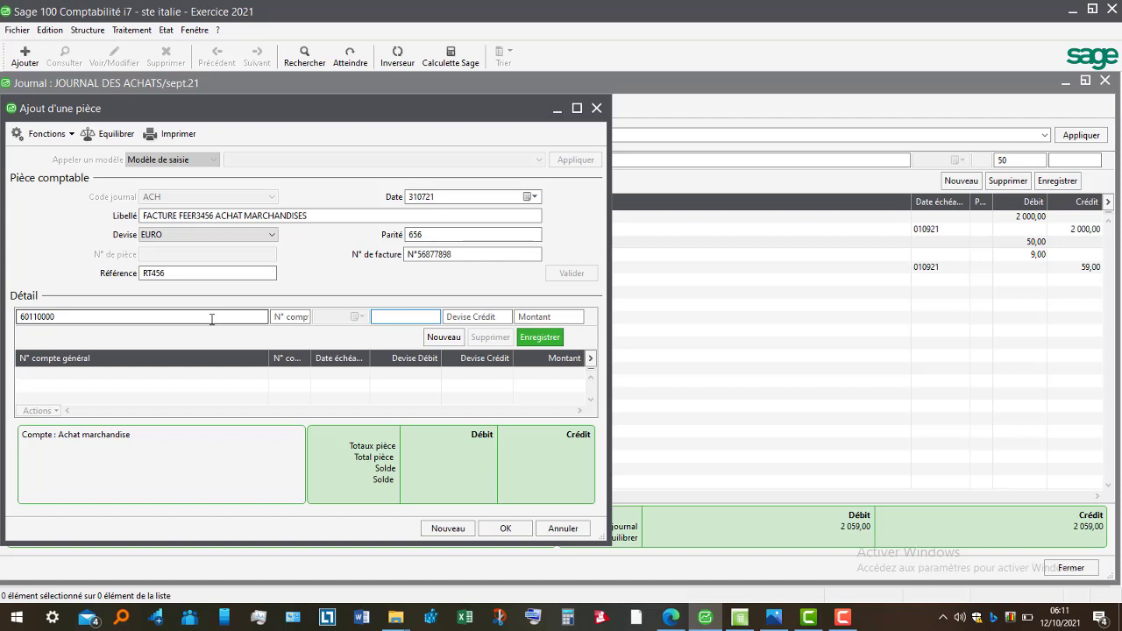
{"action": "type", "text": "950"}
{"action": "key", "text": "Tab"}
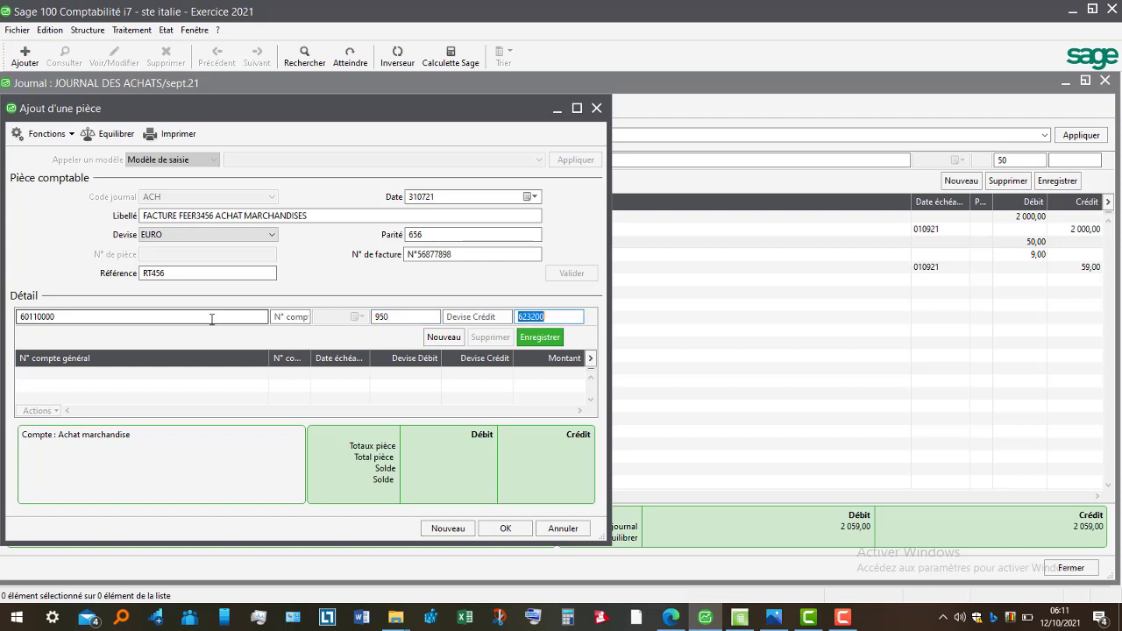
{"action": "left_click", "coordinate": [545, 340]}
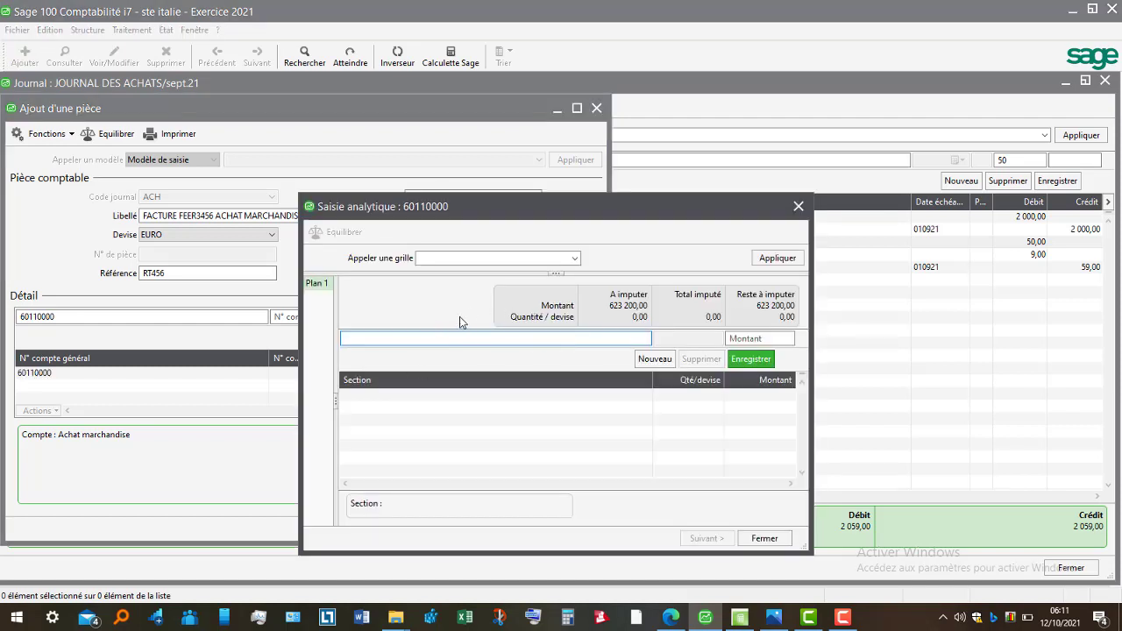
Step: Allocate 623200 of the purchase line to the analytic section ATELIERA
{"action": "type", "text": "A"}
{"action": "key", "text": "Tab"}
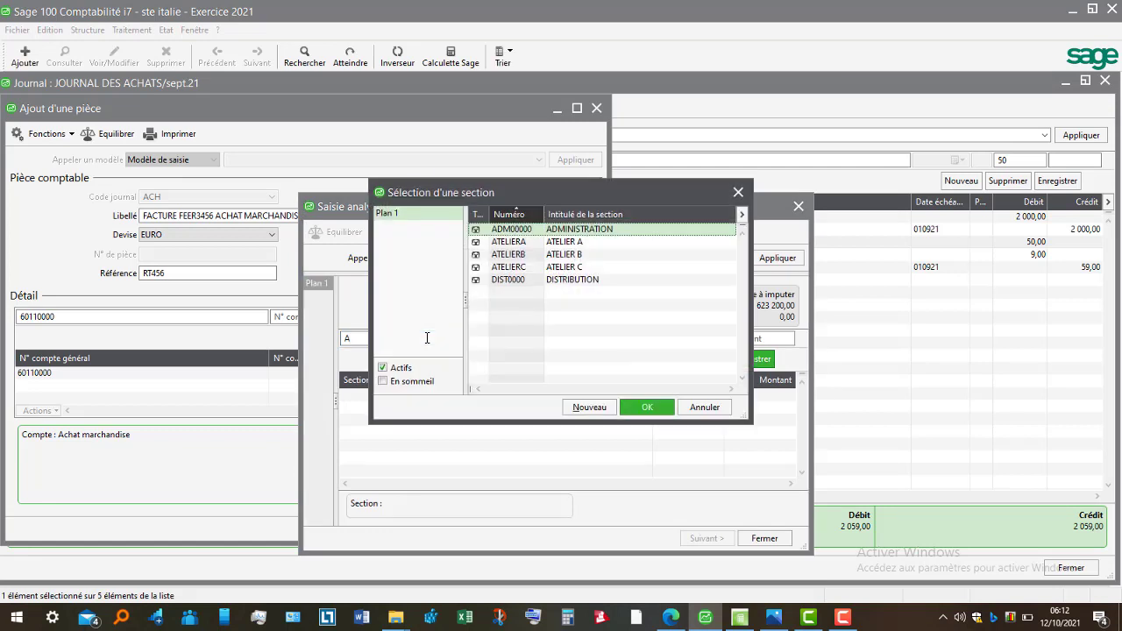
{"action": "double_click", "coordinate": [574, 242]}
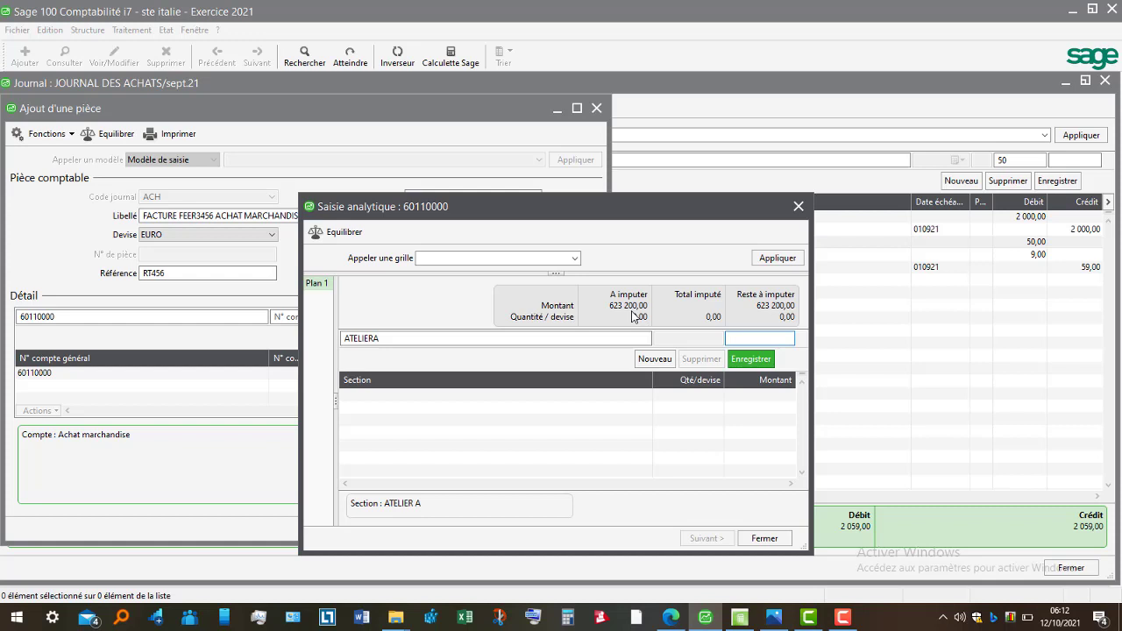
{"action": "type", "text": "623200"}
{"action": "left_click", "coordinate": [751, 361]}
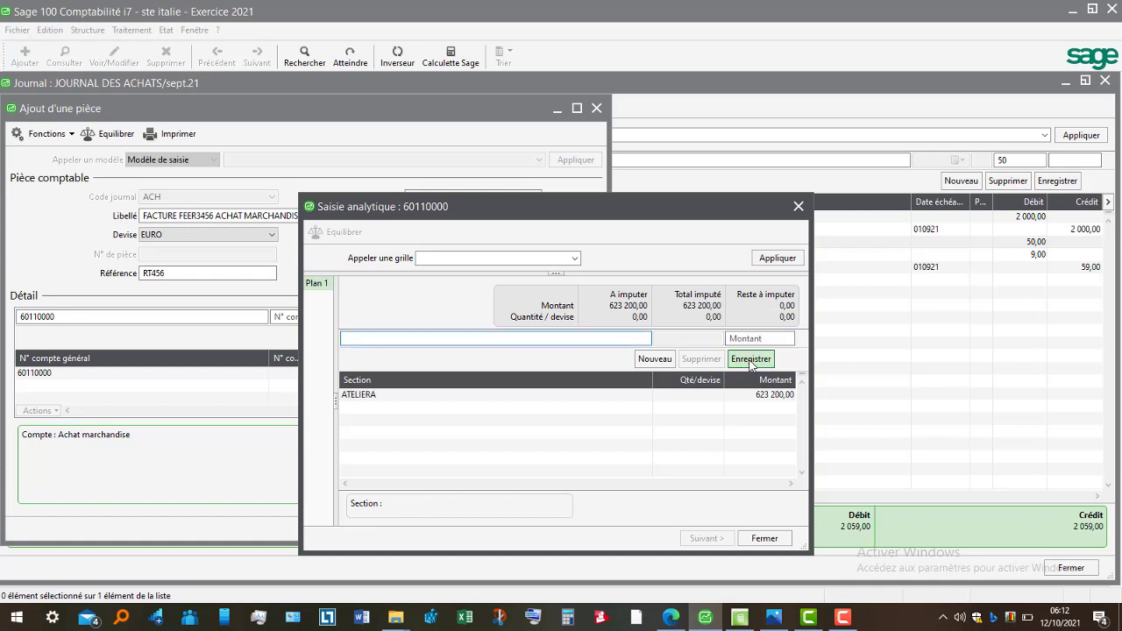
{"action": "left_click", "coordinate": [764, 538]}
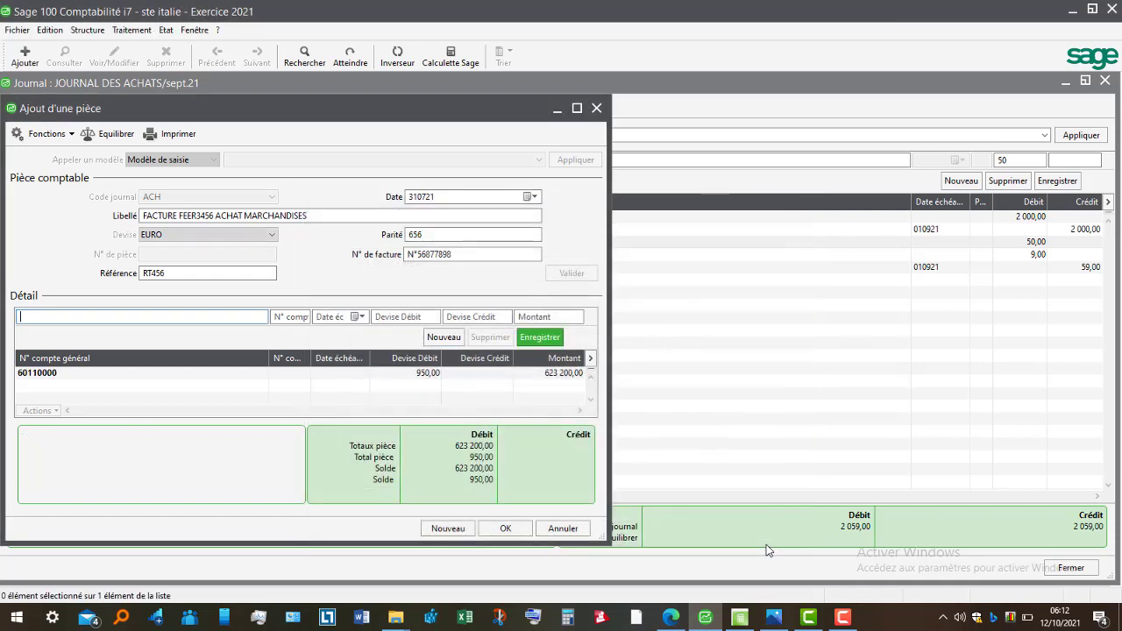
Step: Record the balancing line on general account 40110000, third party 401101, due 31 July 2021, with a currency credit of 950
{"action": "key", "text": "Tab"}
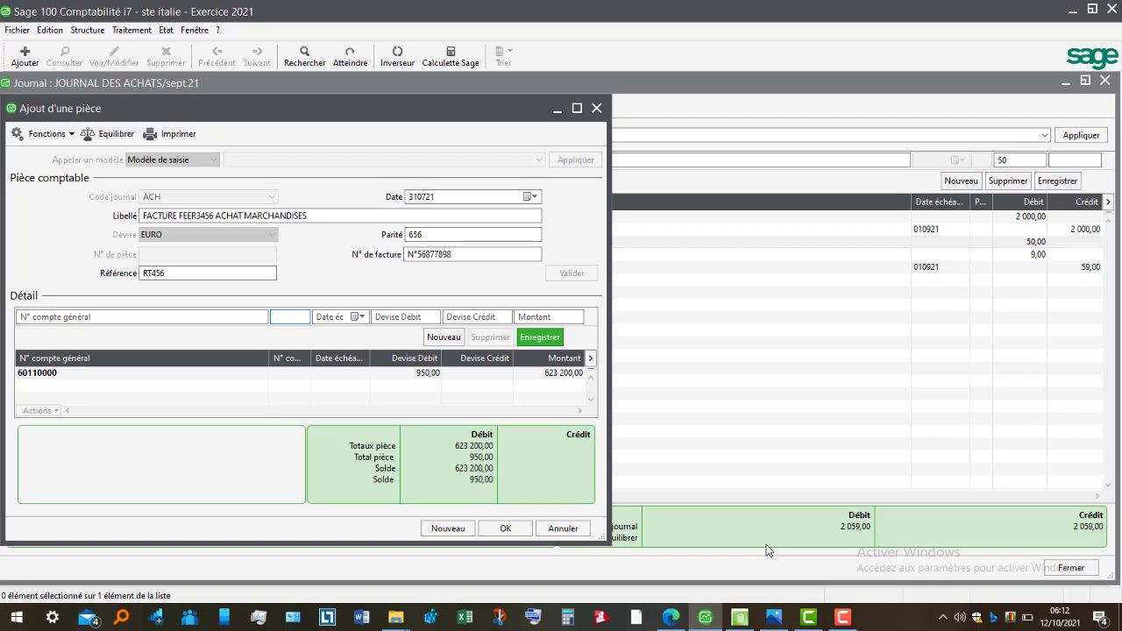
{"action": "key", "text": "shift+Tab"}
{"action": "type", "text": "4011"}
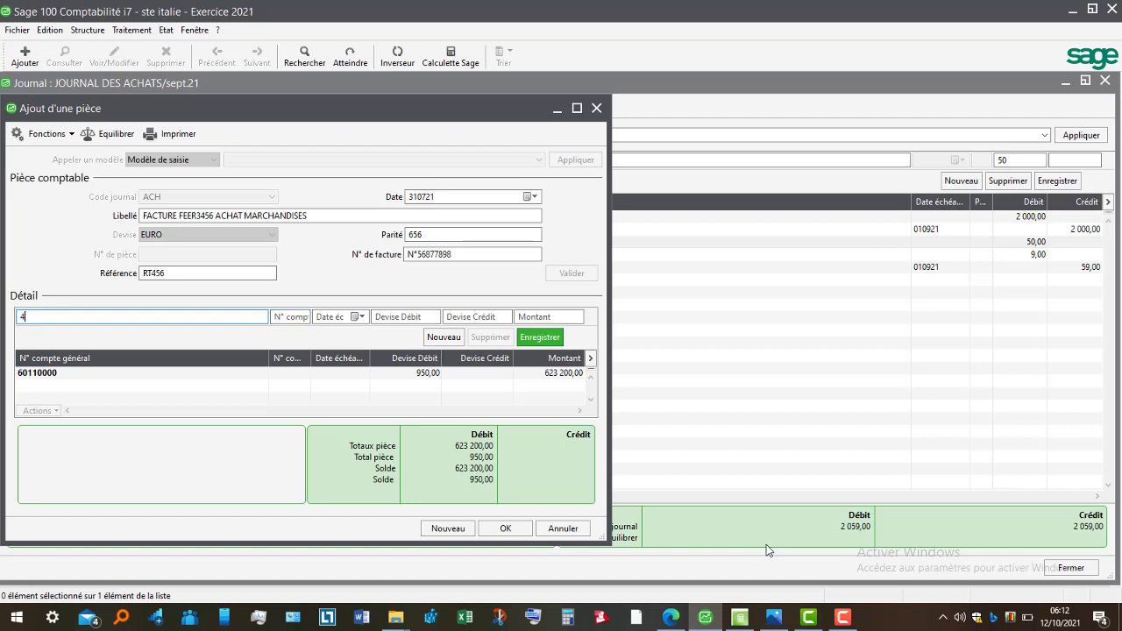
{"action": "key", "text": "Tab"}
{"action": "key", "text": "Tab"}
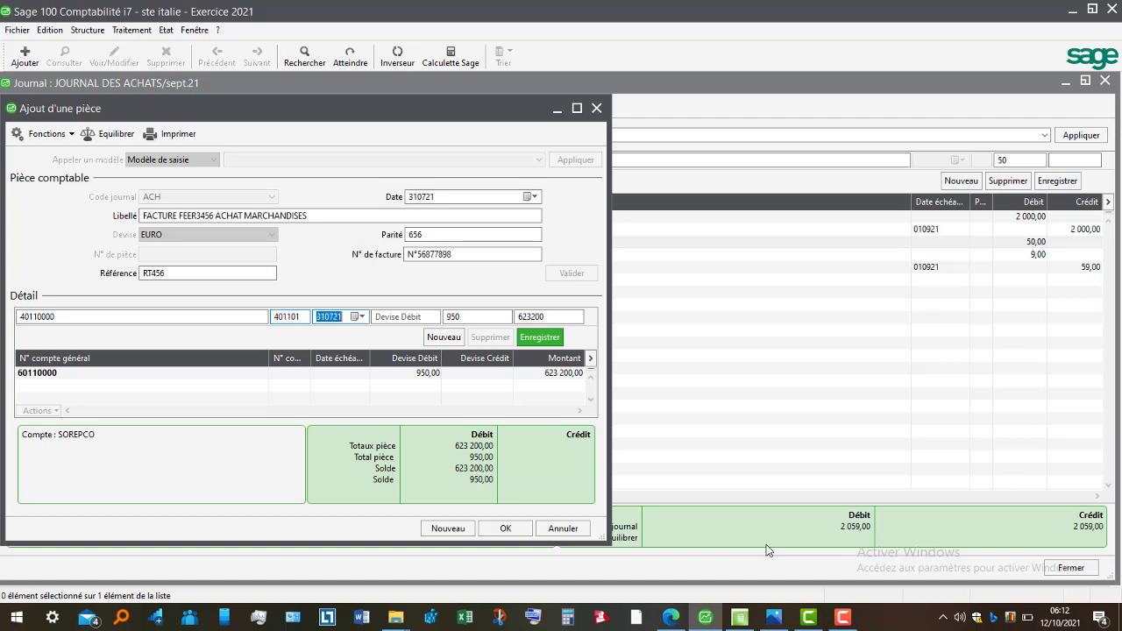
{"action": "key", "text": "Tab"}
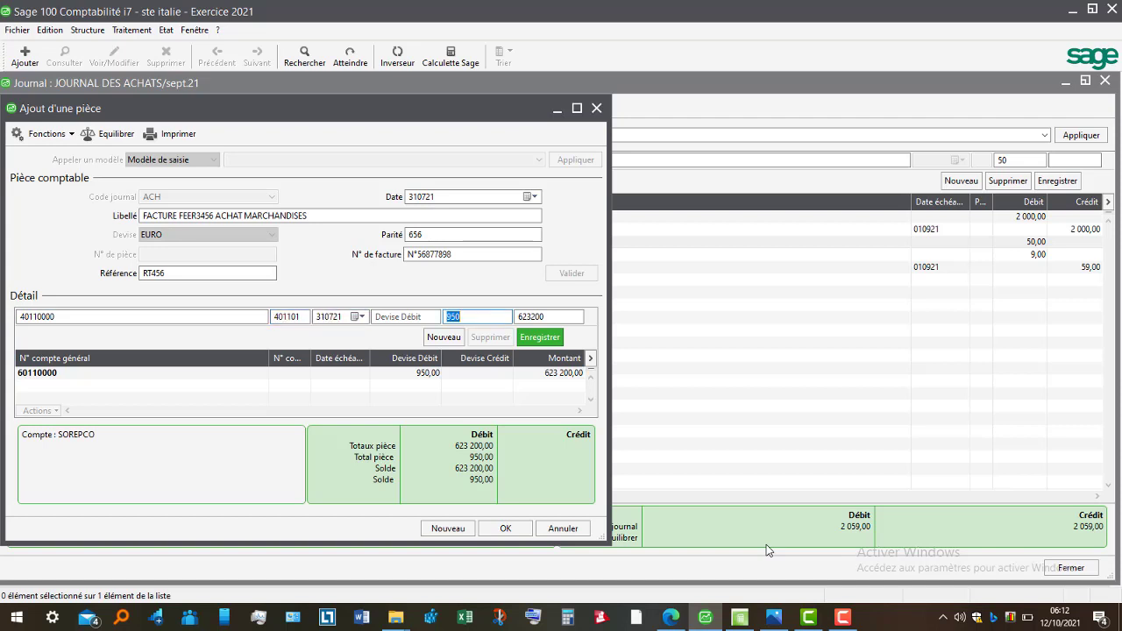
{"action": "key", "text": "Tab"}
{"action": "key", "text": "Tab"}
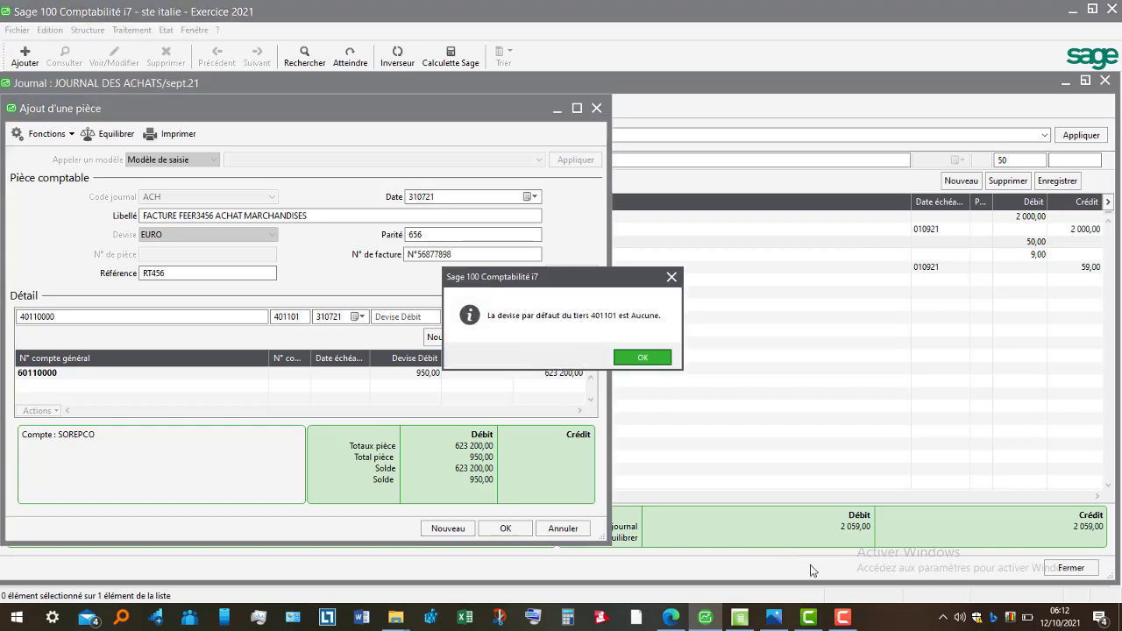
{"action": "left_click", "coordinate": [642, 359]}
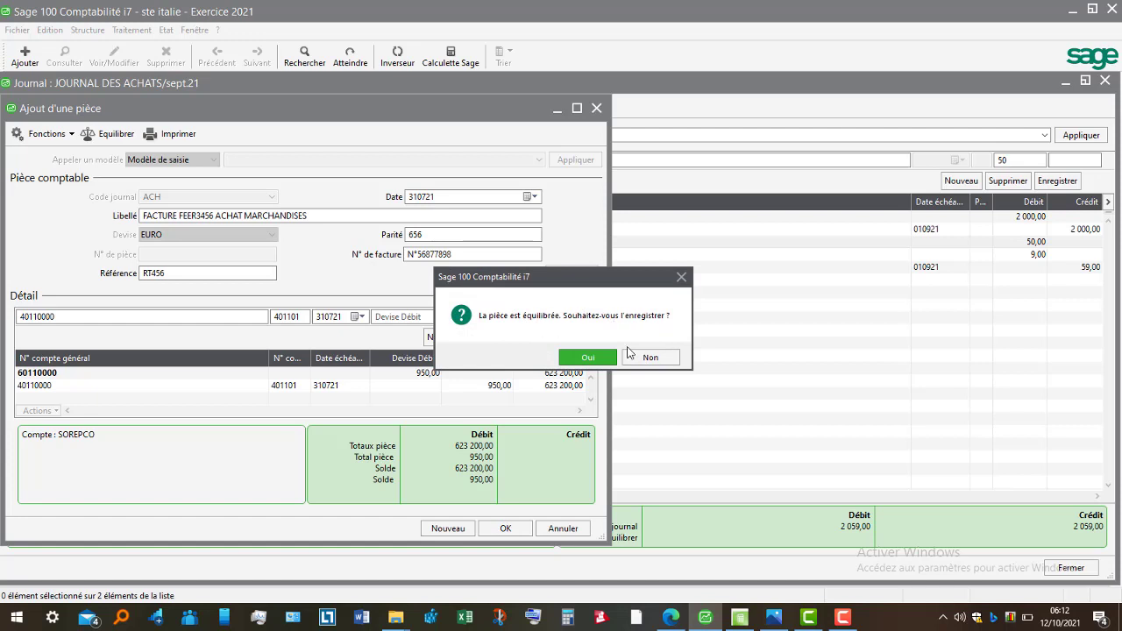
Step: Save the balanced purchase voucher, acknowledge its assigned number, and close the voucher entry form
{"action": "left_click", "coordinate": [587, 358]}
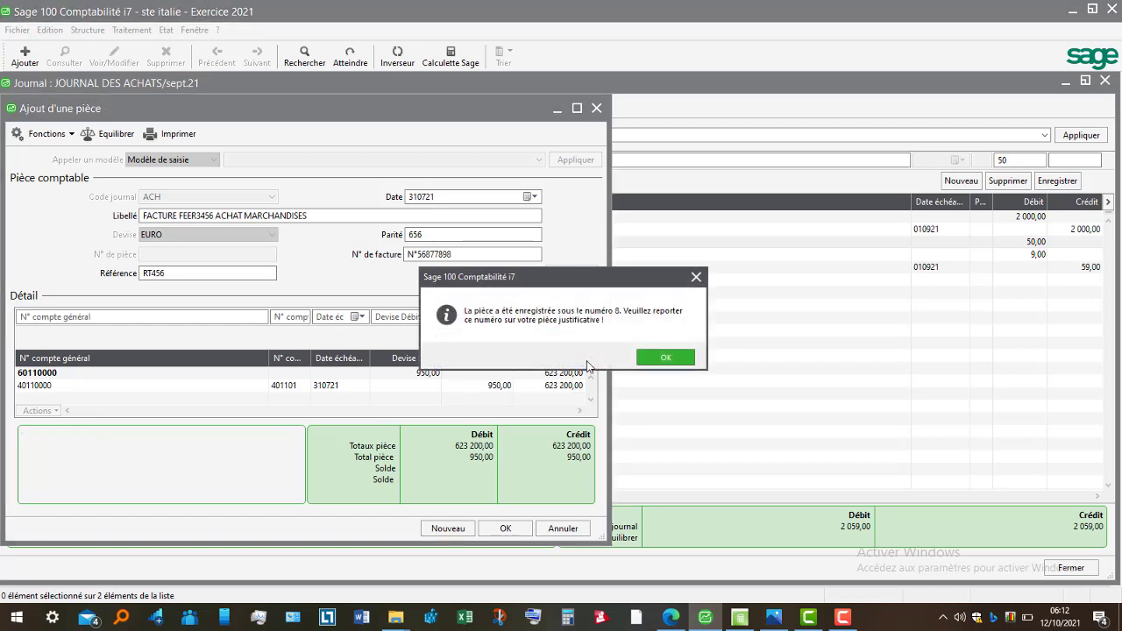
{"action": "left_click", "coordinate": [667, 357]}
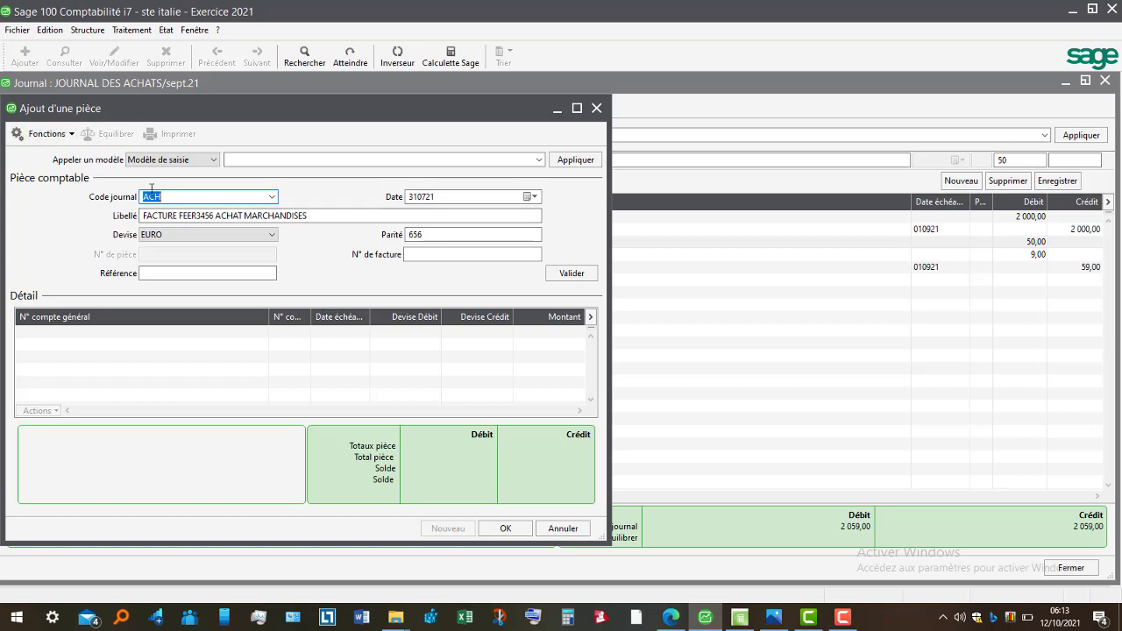
{"action": "left_click", "coordinate": [507, 529]}
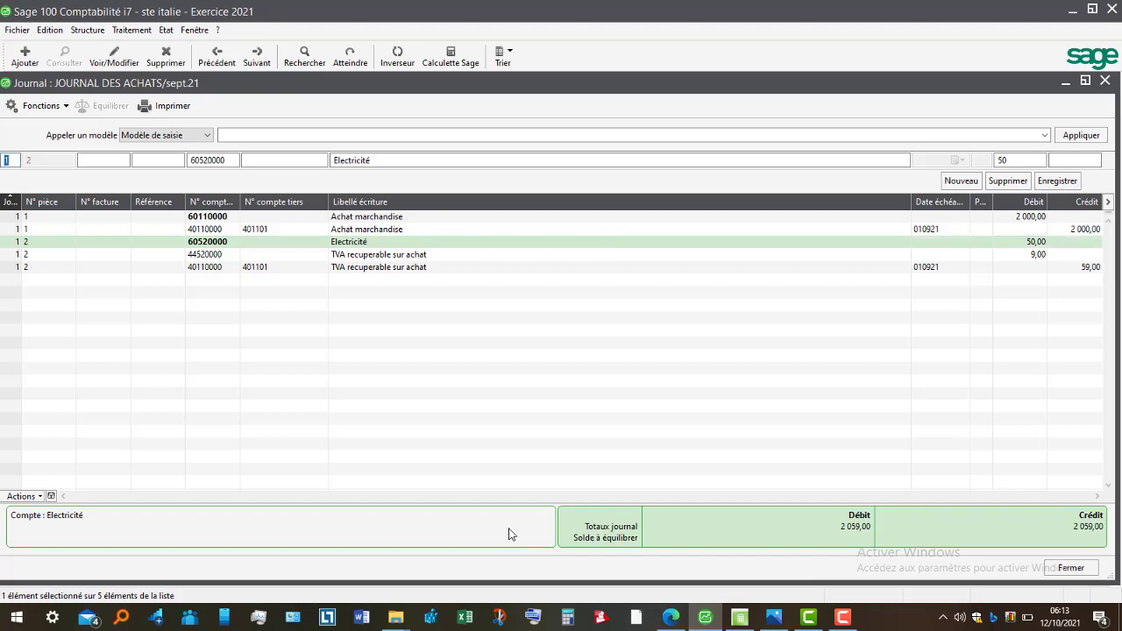
Step: Open the July 2021 purchase journal (ACH, juil.21) from the entry journals to view the recorded invoice lines
{"action": "left_click", "coordinate": [133, 32]}
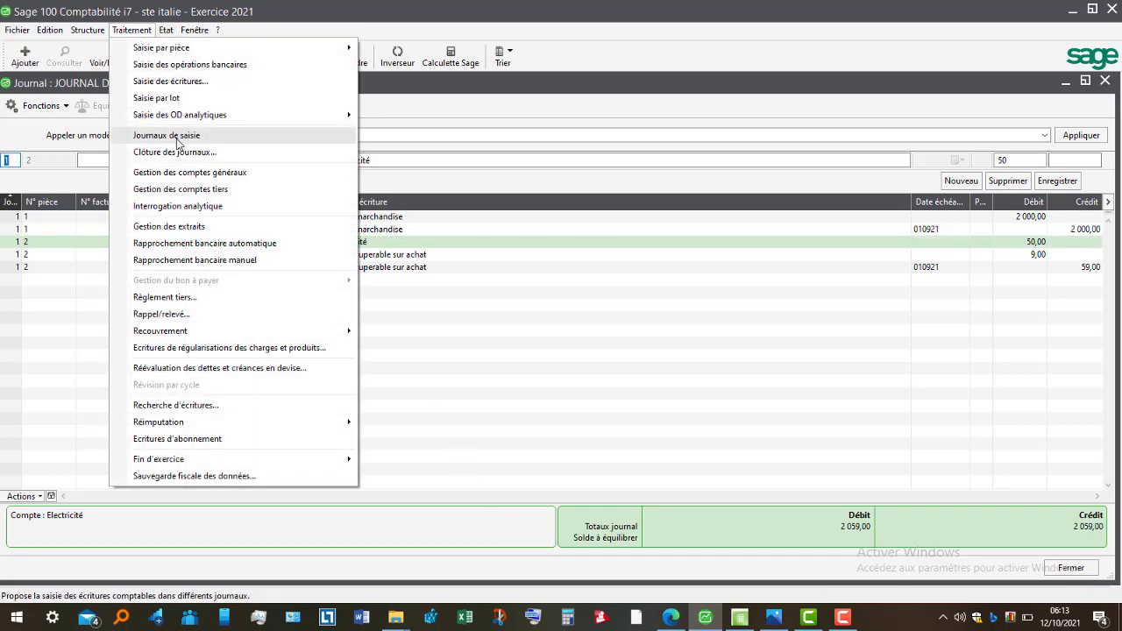
{"action": "left_click", "coordinate": [180, 138]}
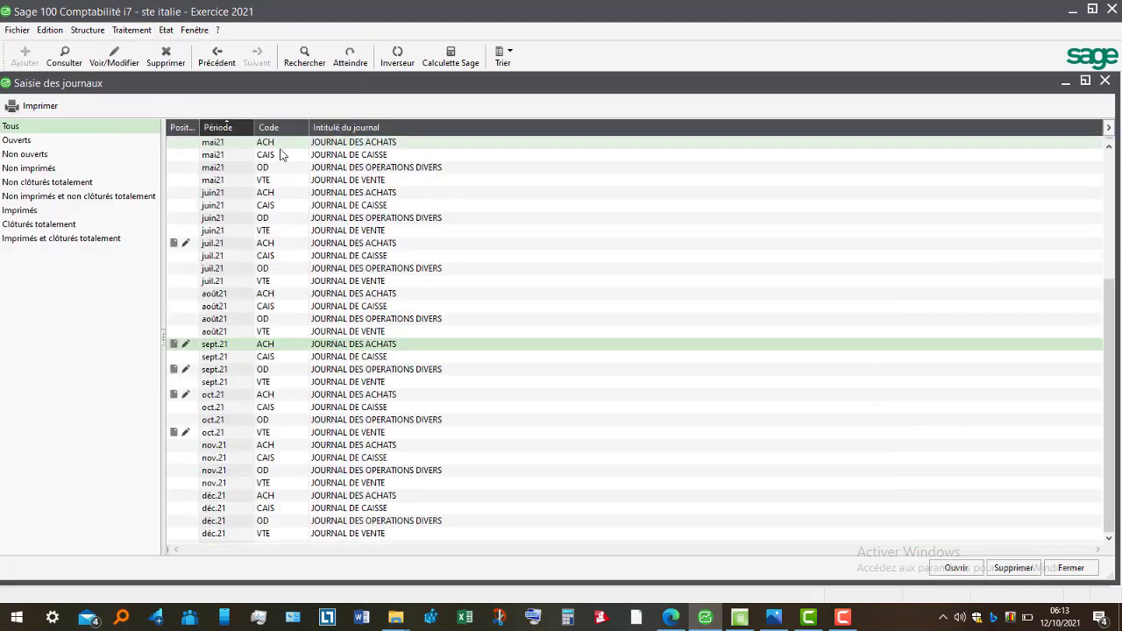
{"action": "double_click", "coordinate": [310, 250]}
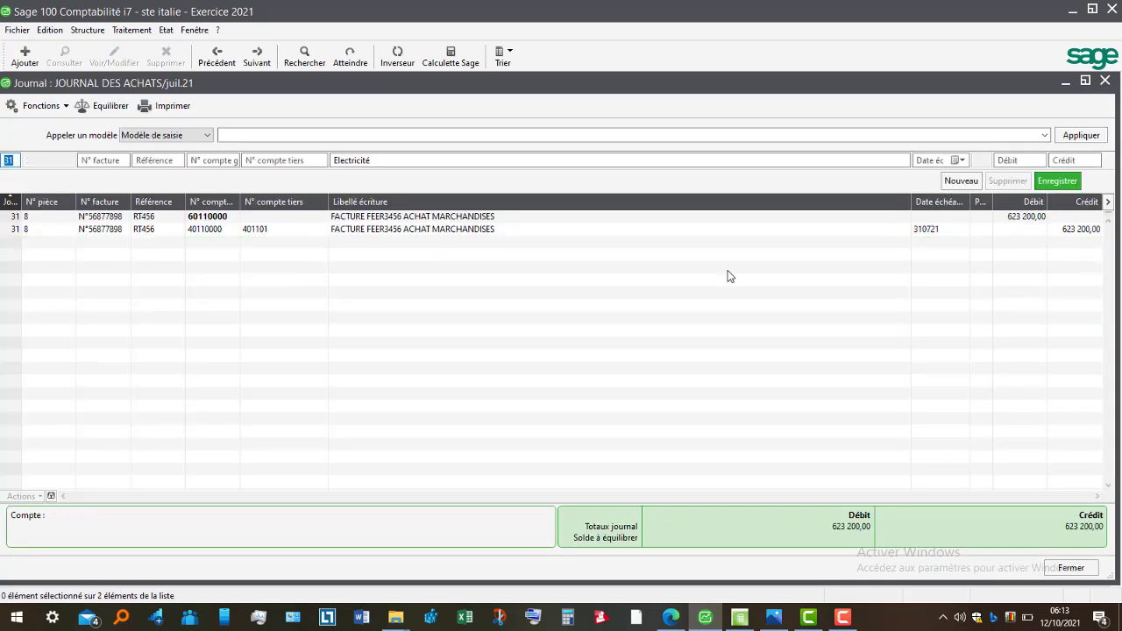